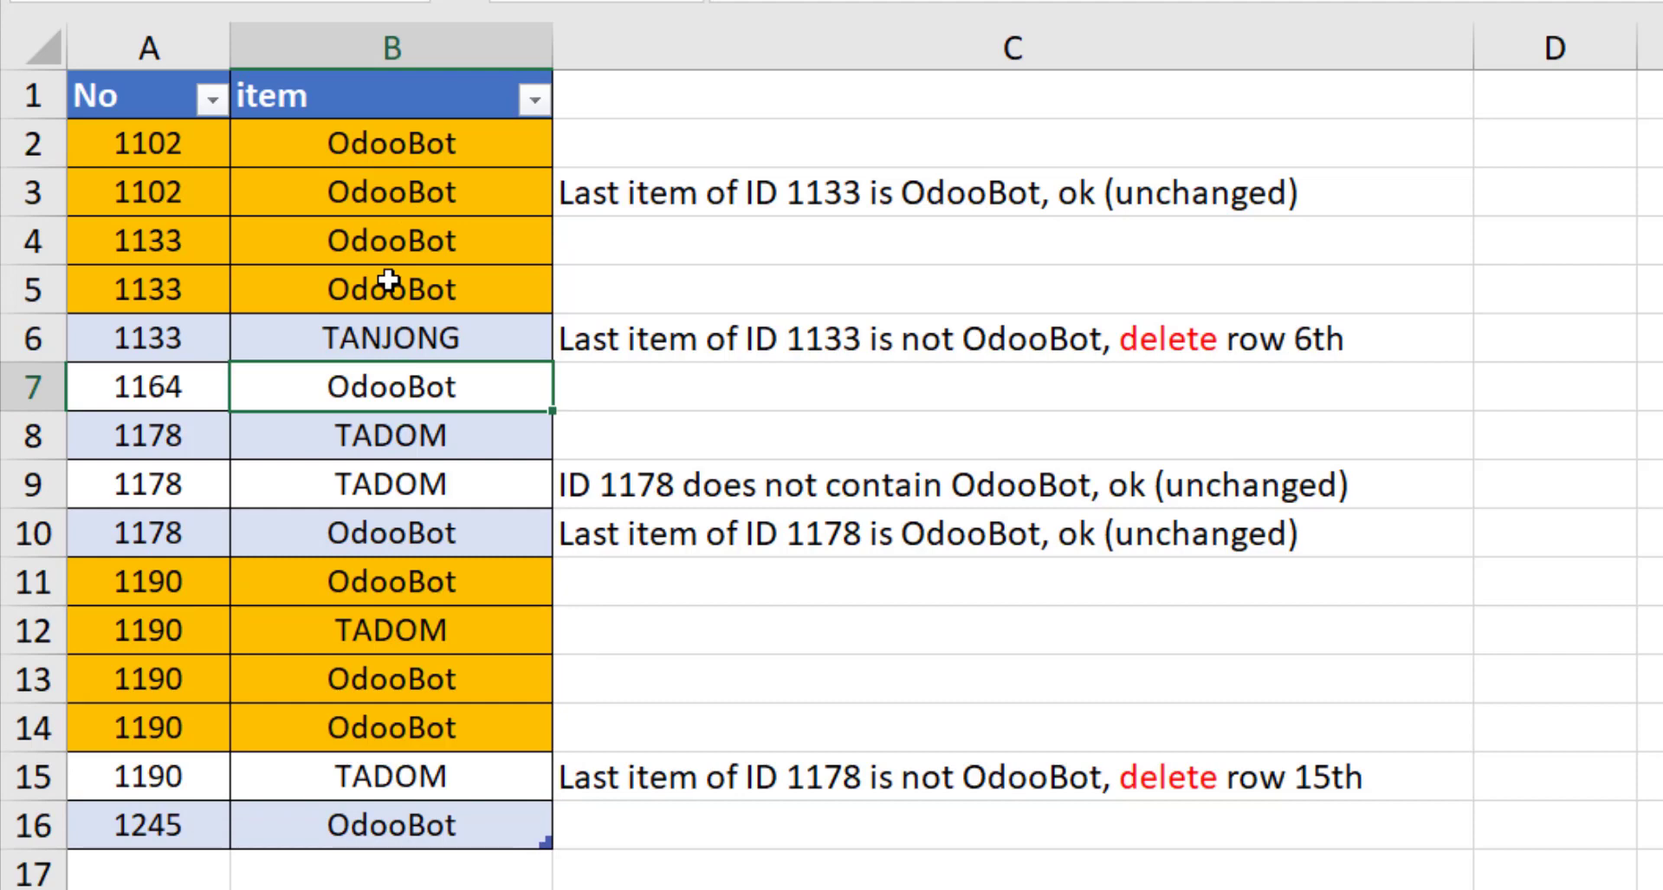
Load Table1 into the Power Query Editor and remove its Changed Type step
key("alt+a")
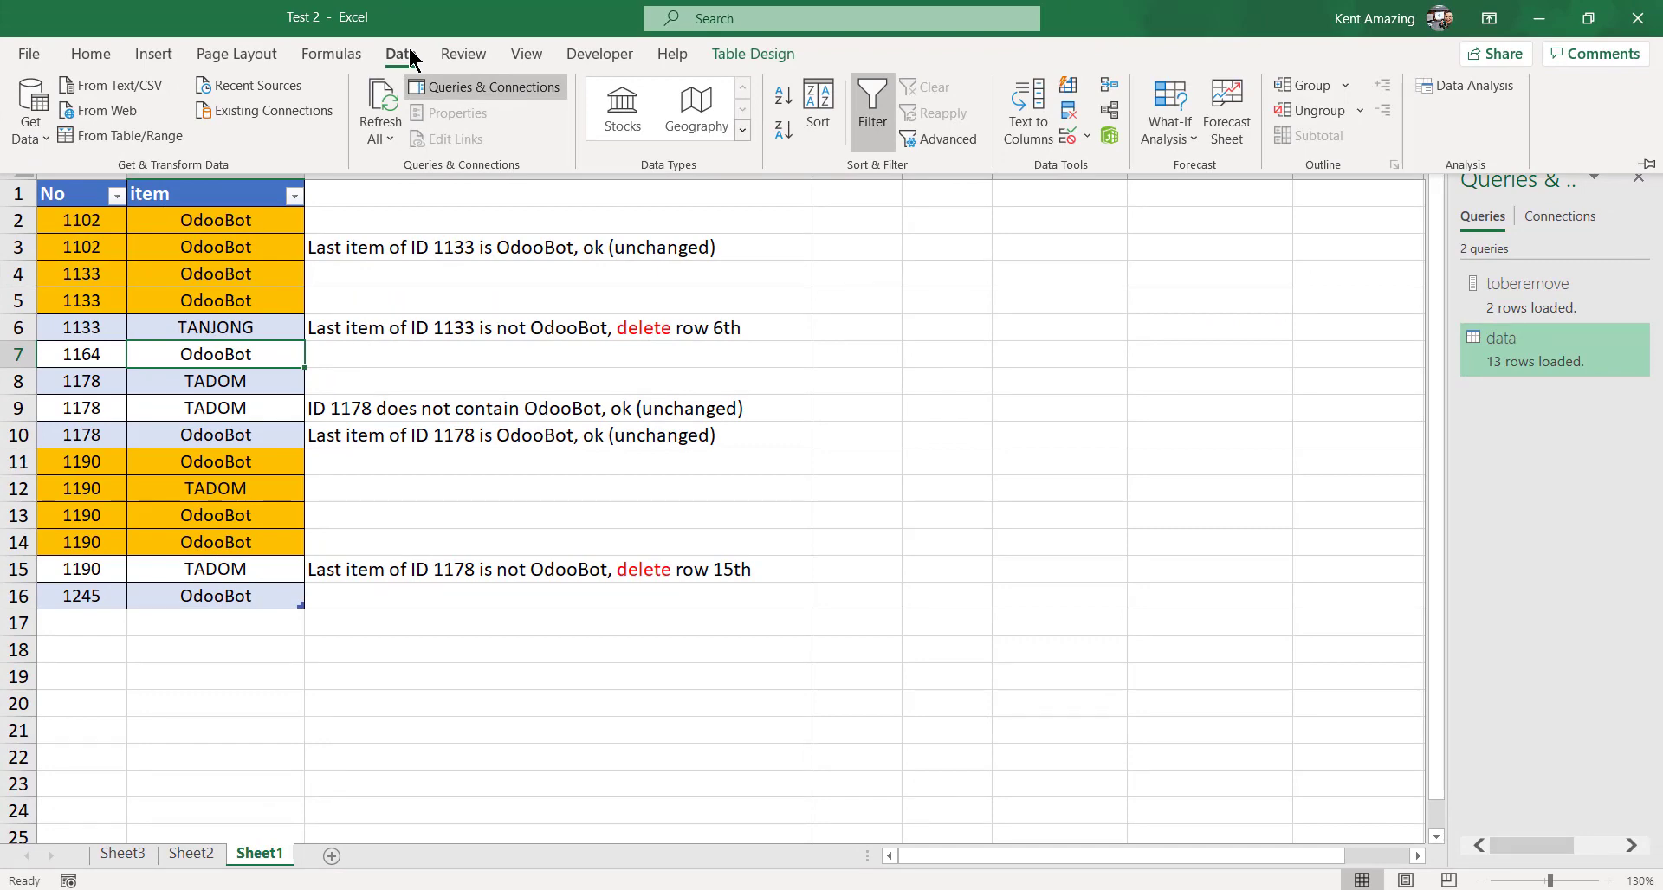
left_click(116, 136)
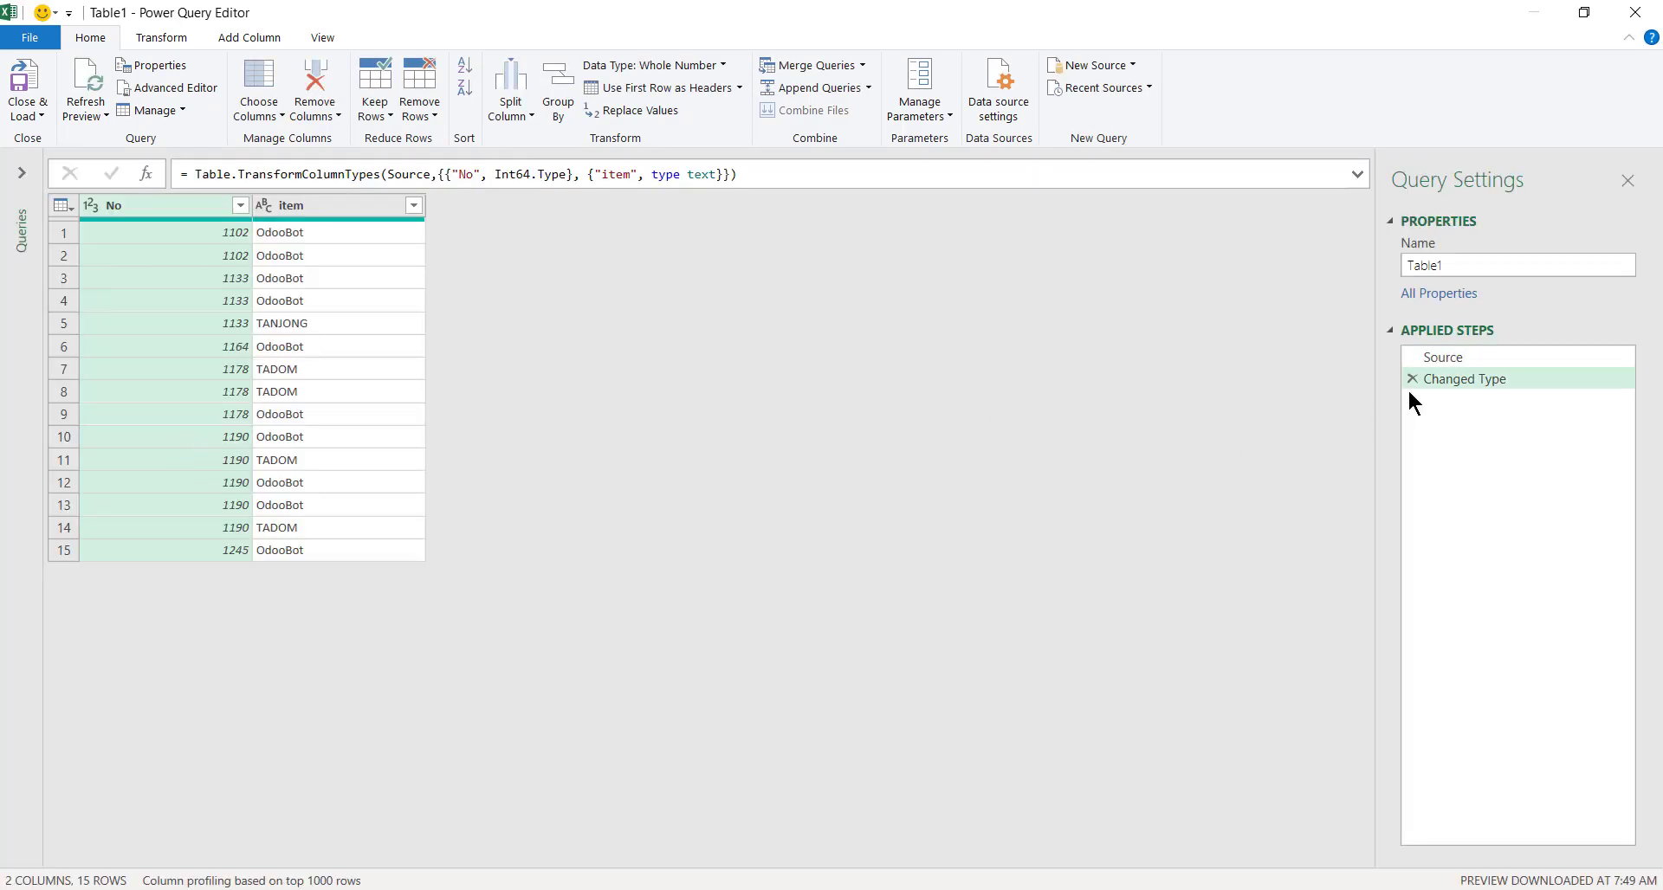
left_click(1411, 378)
Add an Index column numbered from 0
left_click(249, 37)
left_click(431, 123)
left_click(388, 156)
Group Table1 by No using All Rows into a Detail column, then preview the nested tables
left_click(136, 52)
left_click(819, 170)
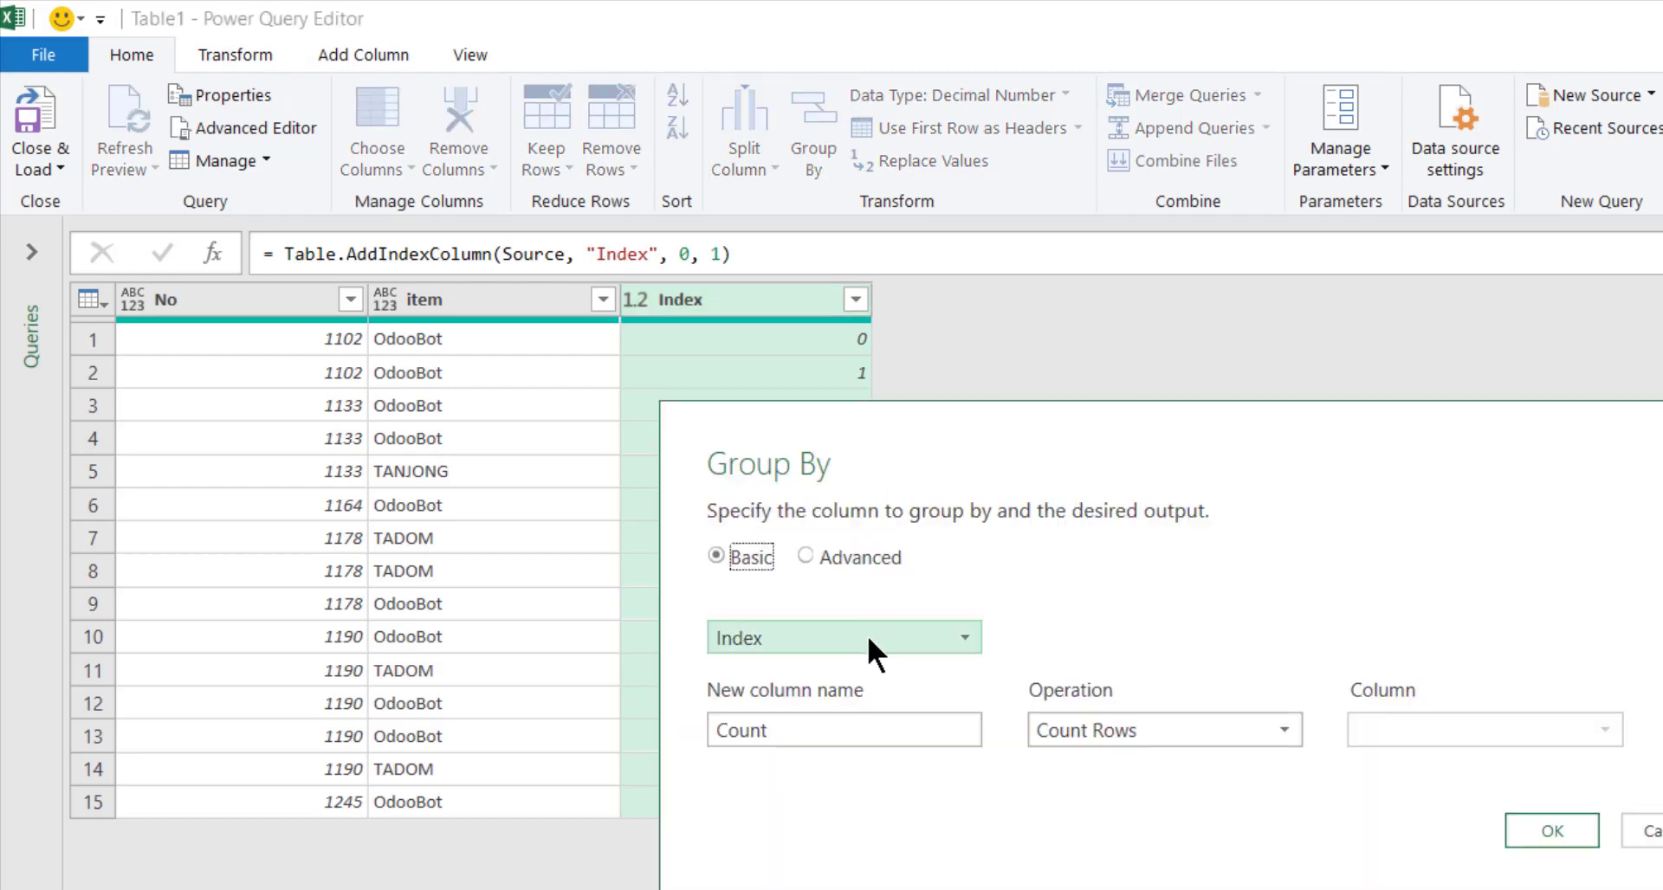
left_click(869, 638)
left_click(718, 668)
left_click(1108, 732)
left_click(1092, 887)
double_click(794, 743)
type("Detail")
key("Return")
left_click(441, 338)
left_click(505, 379)
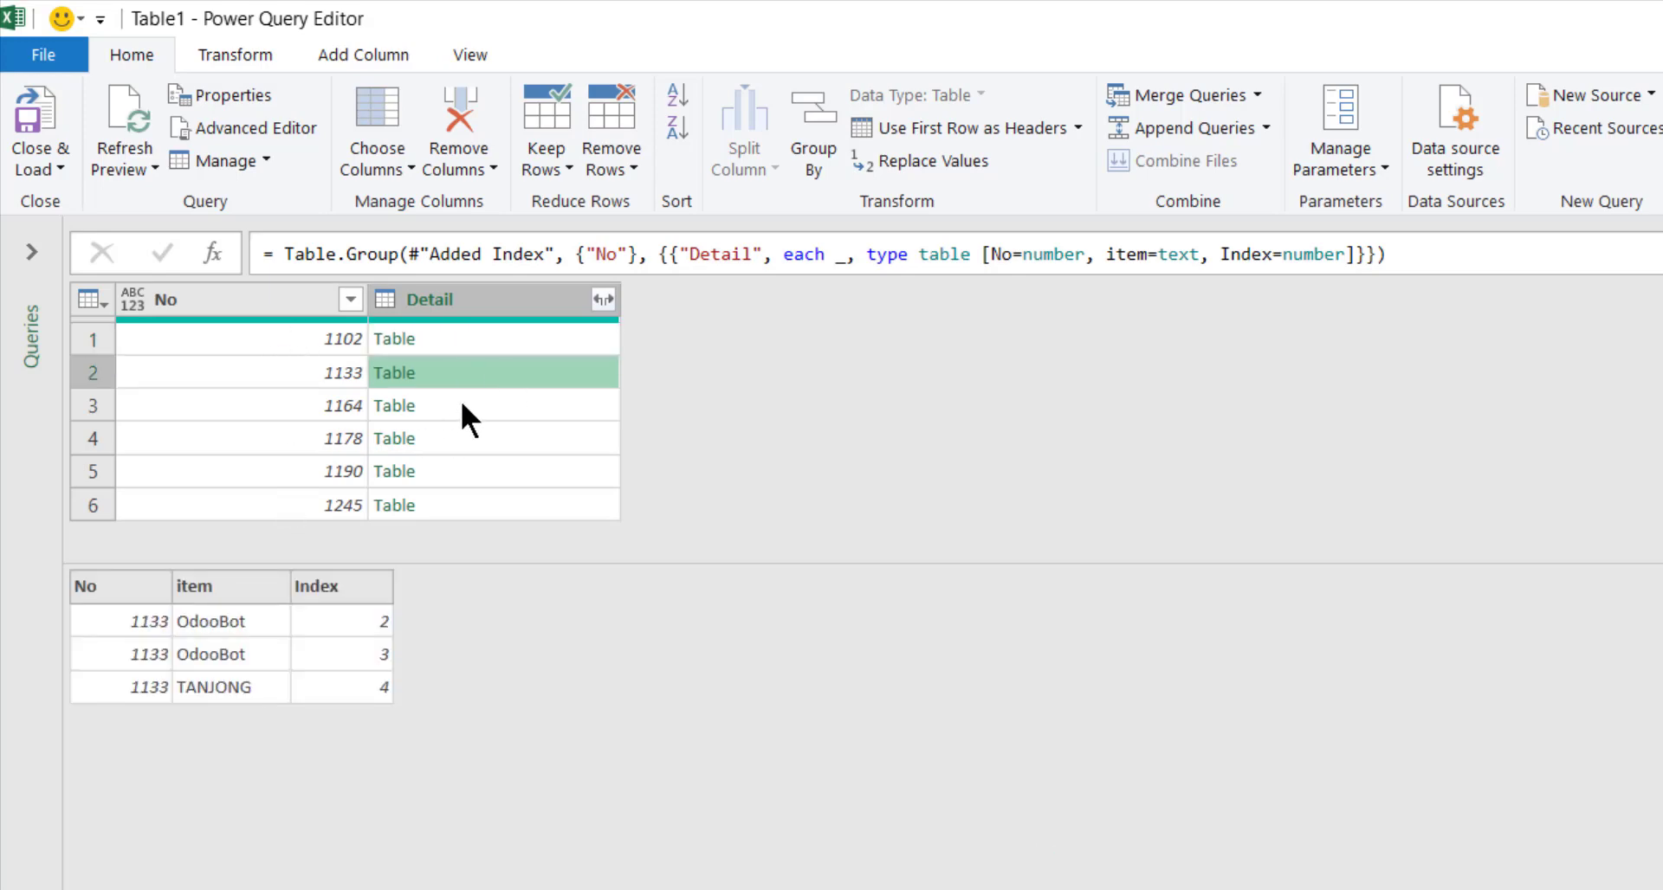
Write a custom column formula Table.Last([Detail])
left_click(382, 43)
left_click(144, 100)
left_click(770, 600)
type("Last")
left_click(930, 689)
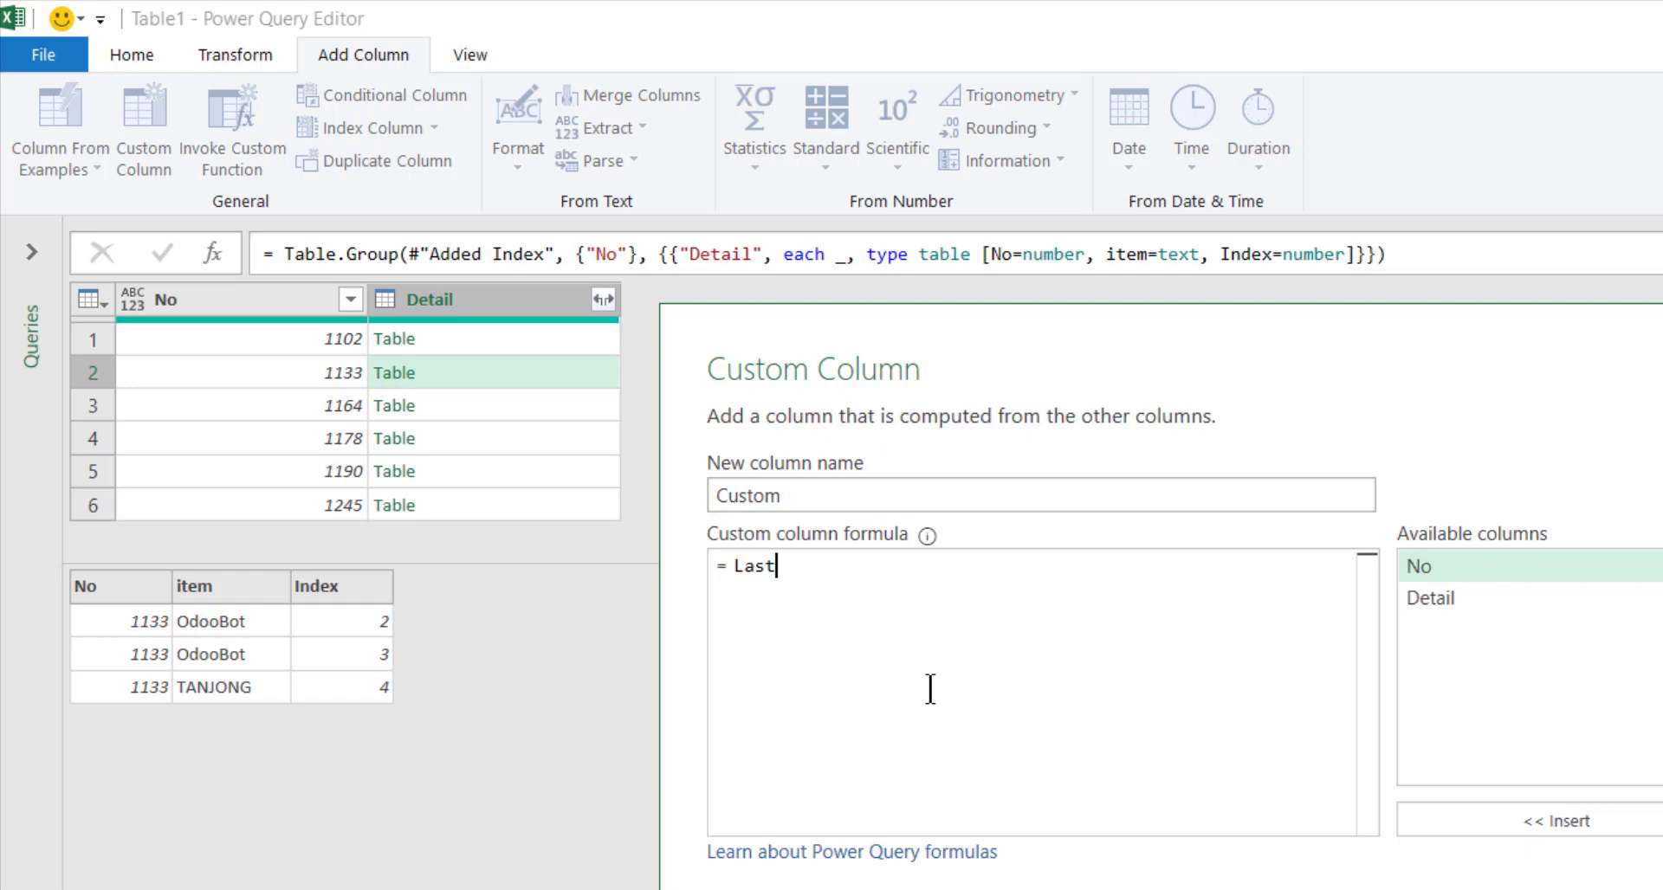
type("(")
double_click(1436, 598)
type(")")
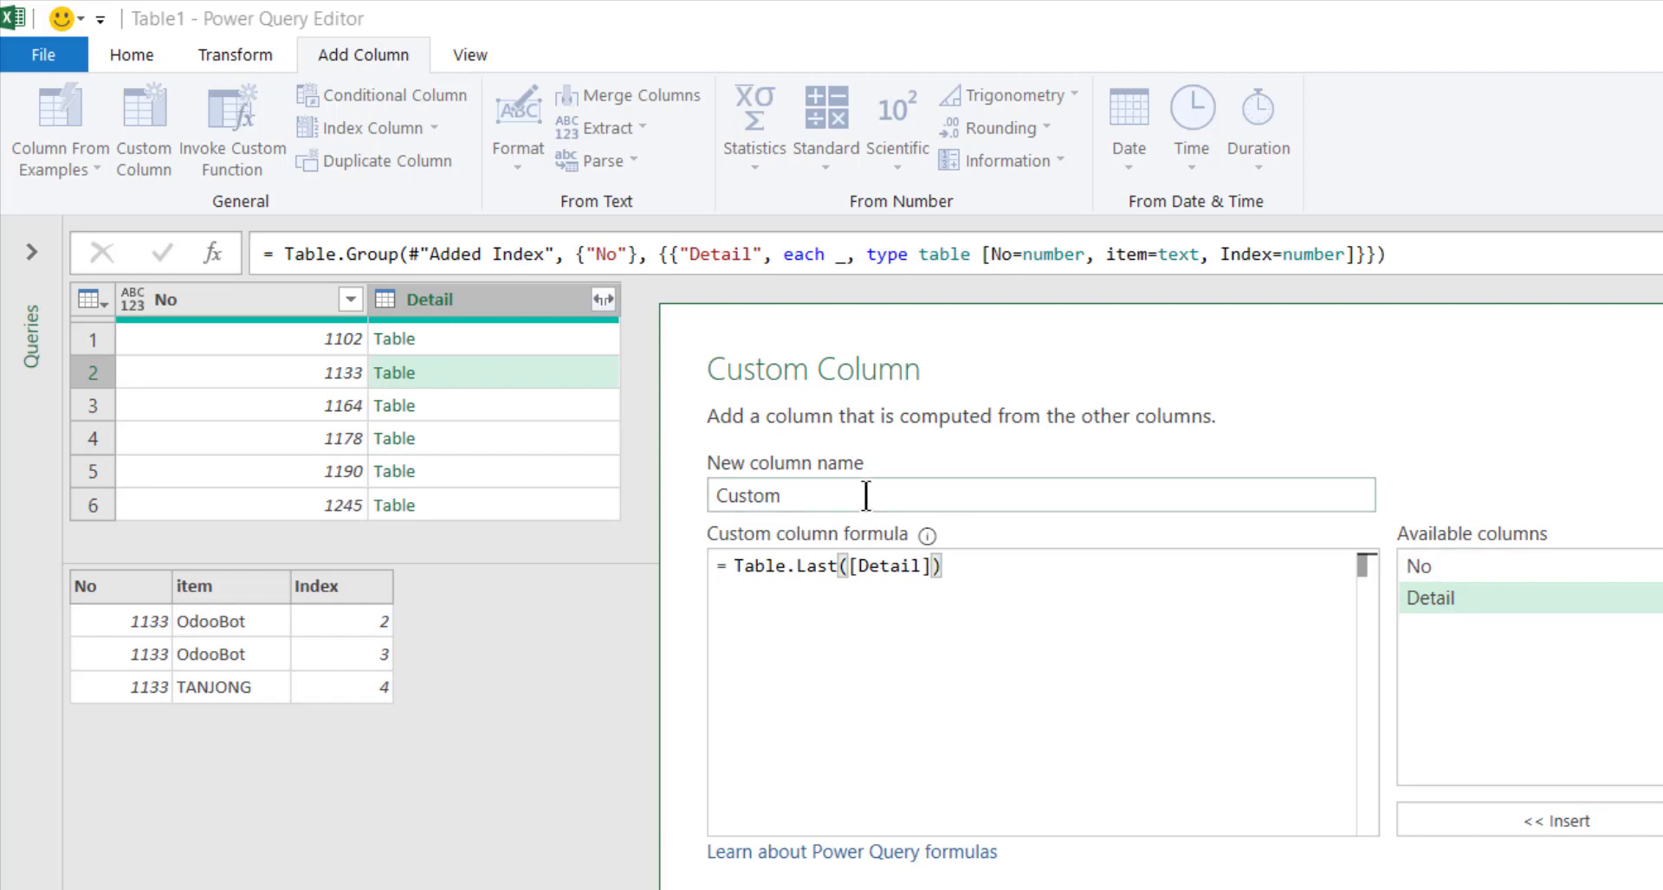
Name the column LastRow, confirm it, and inspect the first group's last-row record
left_click(819, 496)
type("LastRow")
key("Return")
left_click(716, 341)
left_click_drag(550, 564, 550, 546)
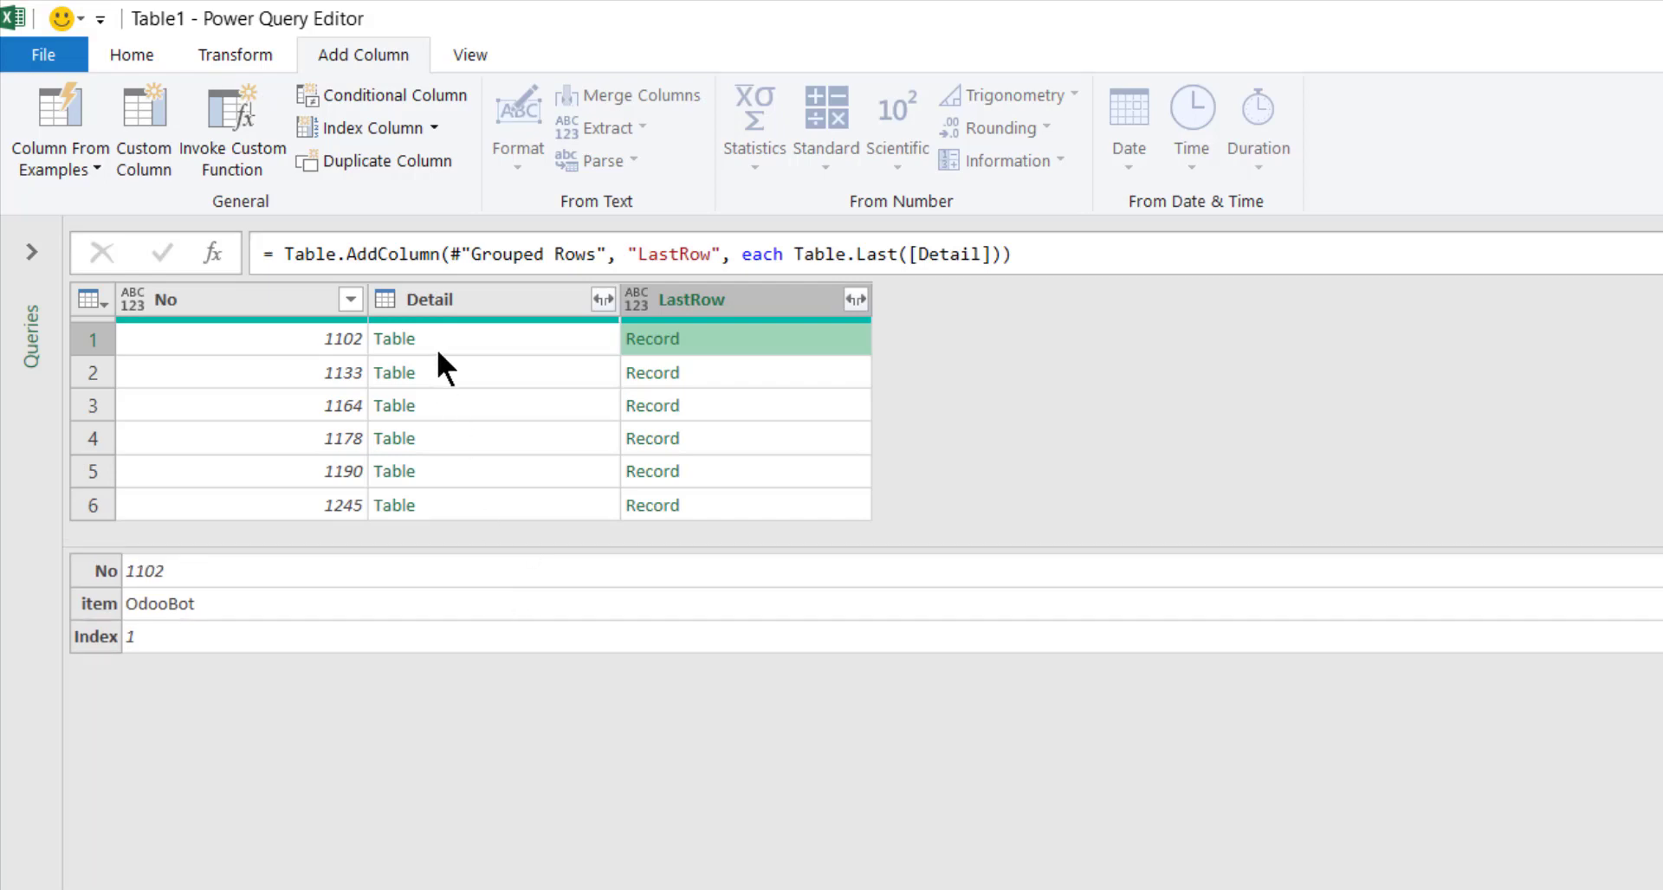
Preview the first group's data, then begin wrapping the LastRow formula in Record.Field
left_click(560, 339)
left_click(739, 336)
left_click(795, 253)
type("Fie")
key("BackSpace")
key("BackSpace")
key("BackSpace")
type("Reoord.Fie")
key("Tab")
Finish the formula as Record.Field(Table.Last([Detail]),"item") and commit it
key("ctrl+z")
type("ld(")
left_click(1336, 344)
type(",\"\"item")
left_click(1210, 253)
type(")")
left_click(735, 589)
Start a custom column formula: if [LastRow] <> "OdooBot" then
left_click(522, 366)
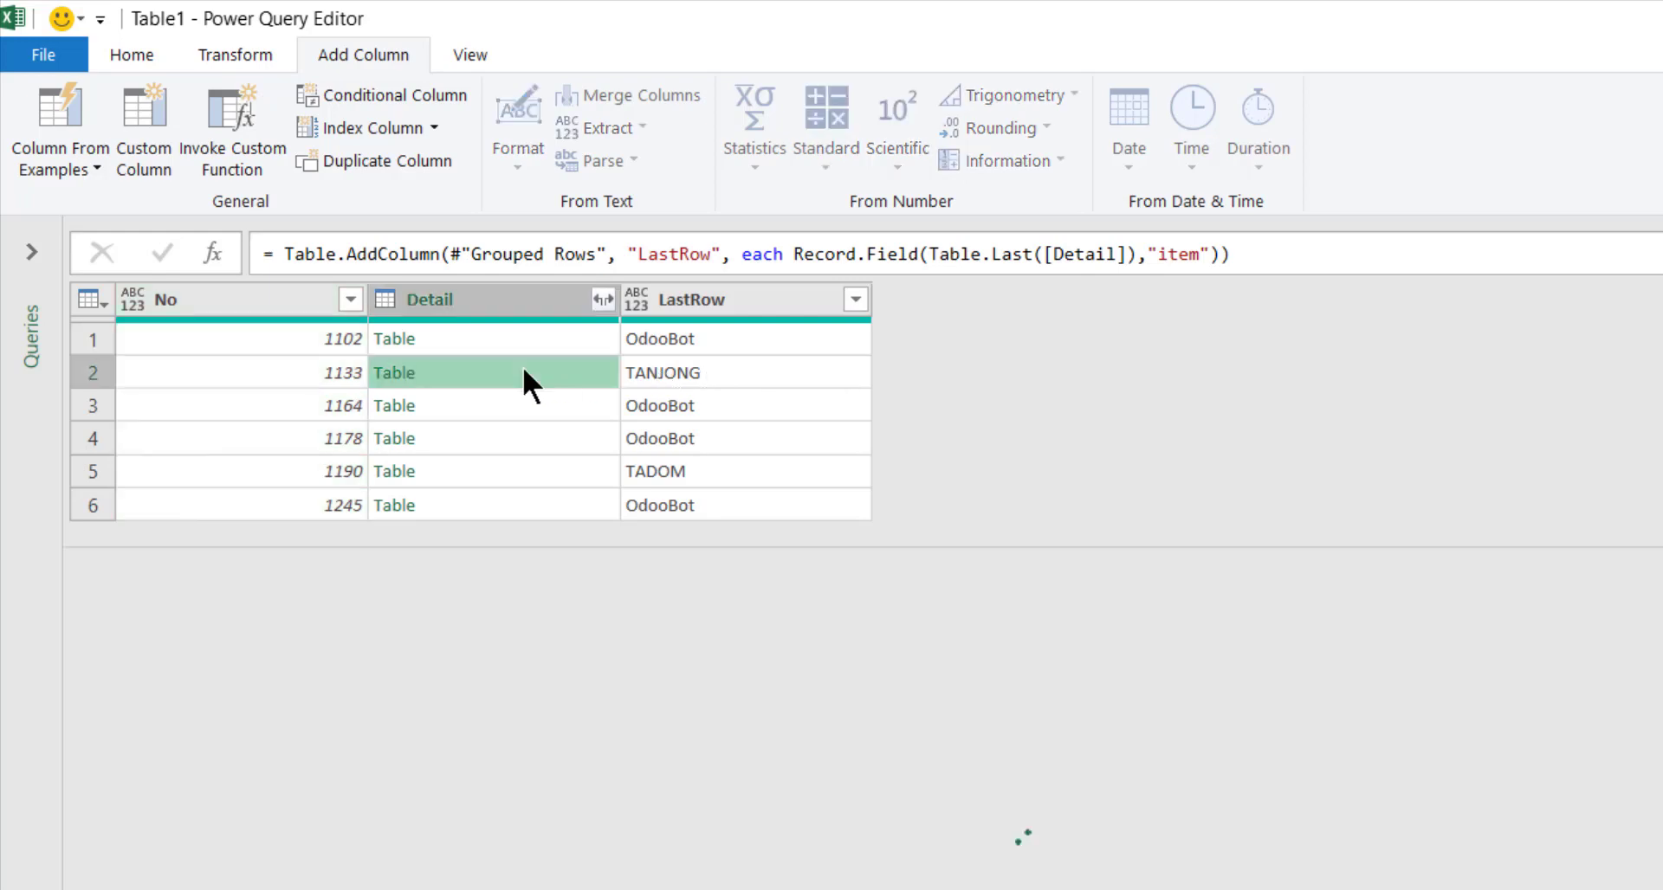
mouse_move(374, 650)
left_mouse_down()
mouse_move(340, 684)
mouse_move(394, 659)
left_mouse_up()
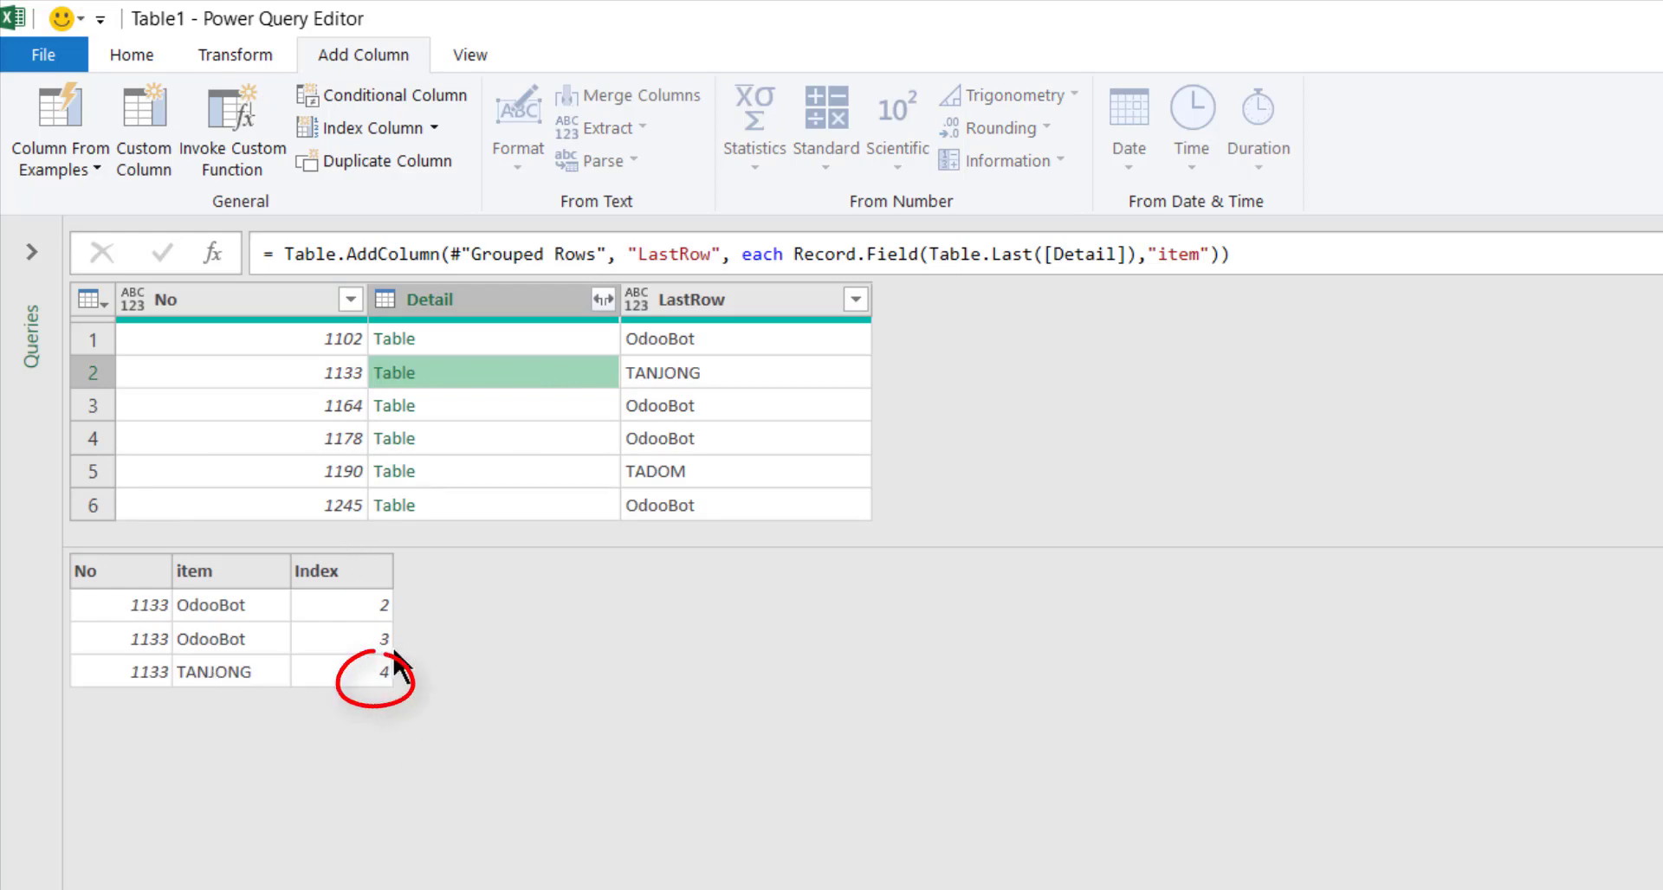
left_click(154, 98)
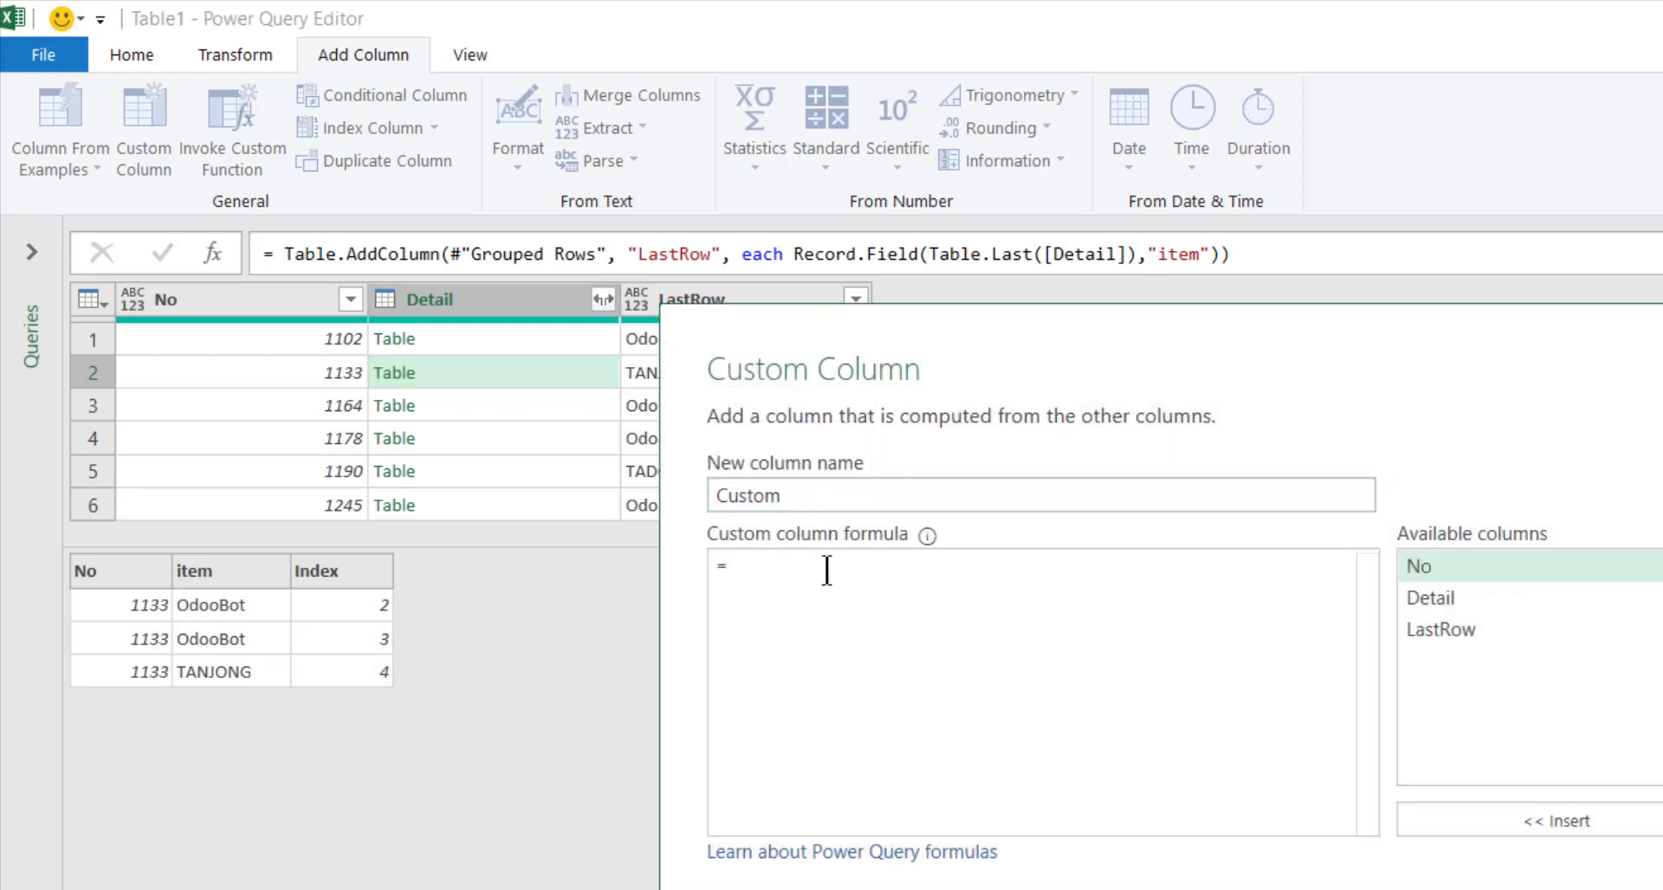
type("if")
left_click(1438, 631)
double_click(1438, 631)
type("<> \"OdooBot")
key("Right")
type("then")
Complete the formula with Record.Field(Table.Last([Detail]),"Index") else ""
type("Last")
double_click(1245, 715)
type("(")
double_click(1448, 598)
type(")")
left_click(1059, 568)
type("Record.Field(")
left_click(1111, 605)
type(",\"Index\") else \"")
Name the new column RowTobeRemove and confirm it
left_click_drag(810, 491, 721, 488)
type("TobeMove")
key("BackSpace")
key("BackSpace")
key("BackSpace")
key("BackSpace")
key("BackSpace")
key("BackSpace")
key("BackSpace")
key("BackSpace")
type("RowTobeRemove")
key("Return")
Check group 1133's RowTobeRemove value and keep only the RowTobeRemove column
left_click(490, 372)
left_click(1009, 370)
right_click(937, 300)
left_click(1010, 381)
Filter out blank RowTobeRemove values, leaving 4 and 13
left_click(350, 299)
left_click(413, 724)
left_click(715, 801)
Convert the column to a list and name the query ListToRemove
left_click(228, 55)
left_click(719, 161)
type("ListToRemove")
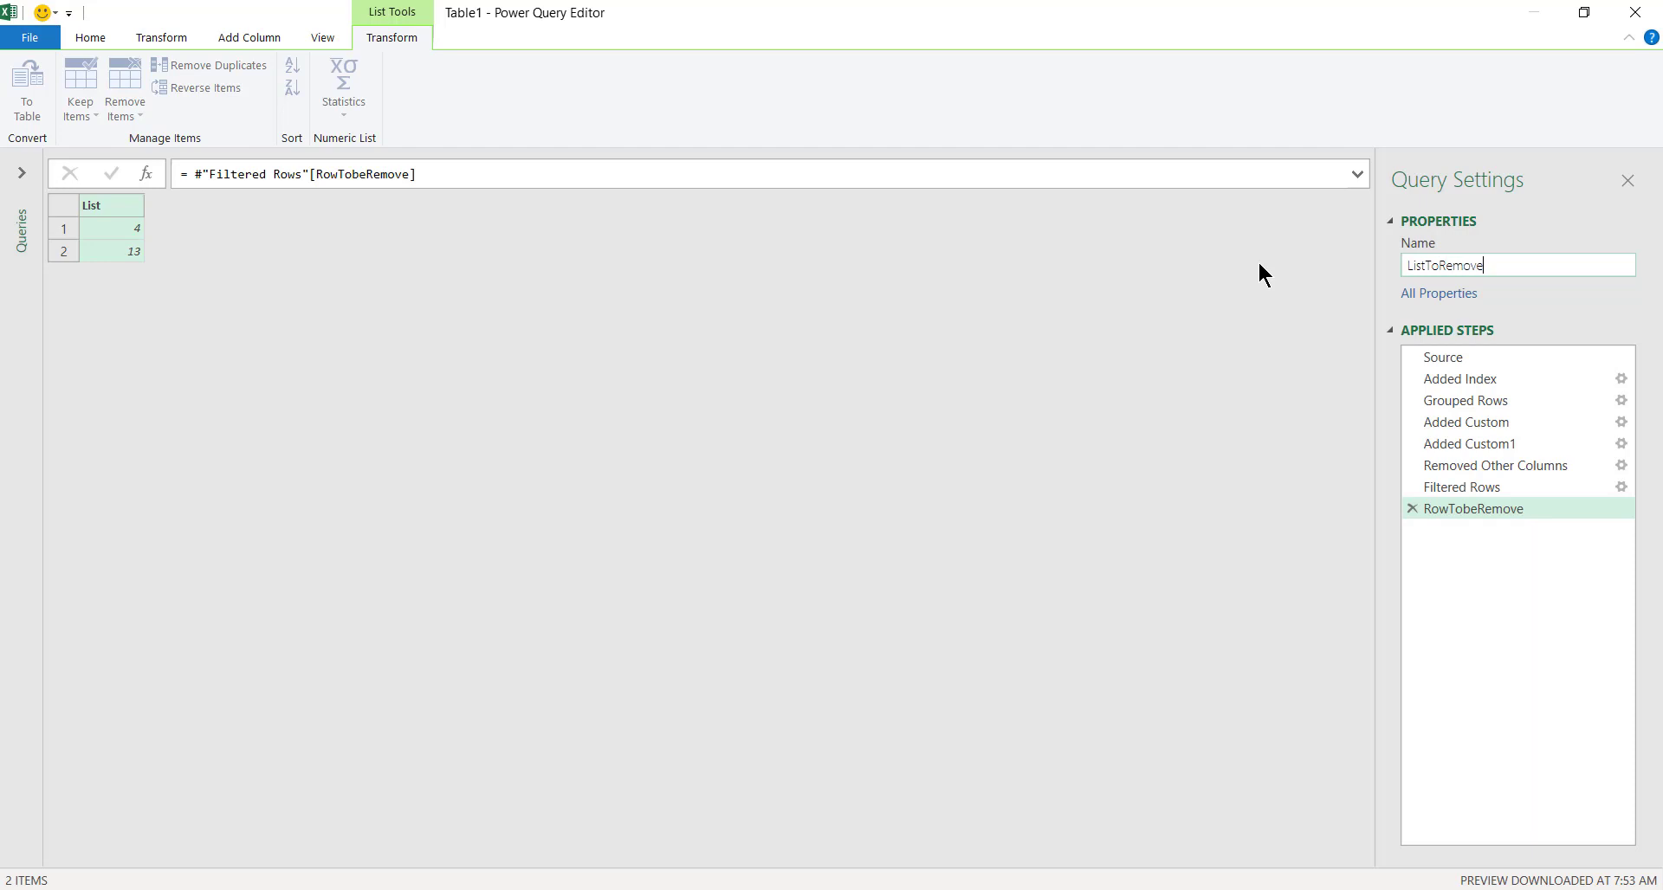